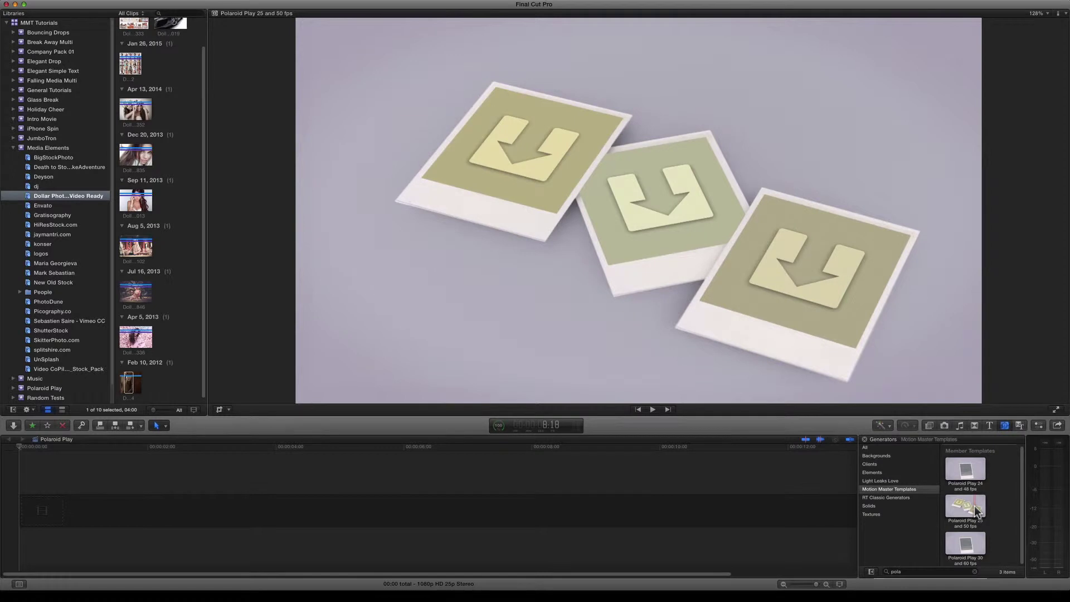
Add the Polaroid Play 25 and 50 fps generator to the empty timeline, setting the project's video rate to 25p
click(976, 510)
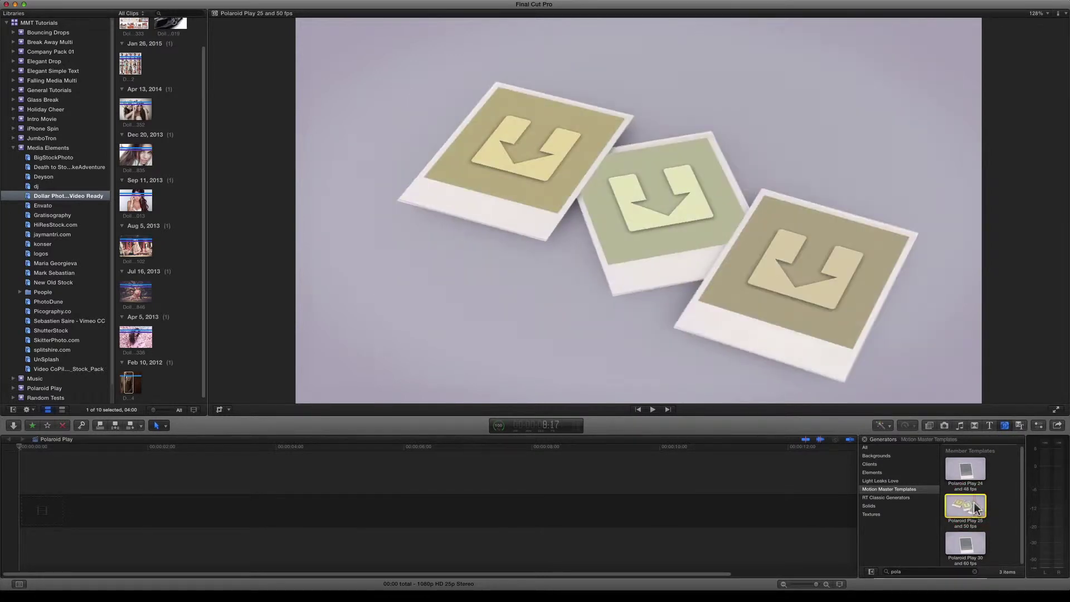
double_click(974, 507)
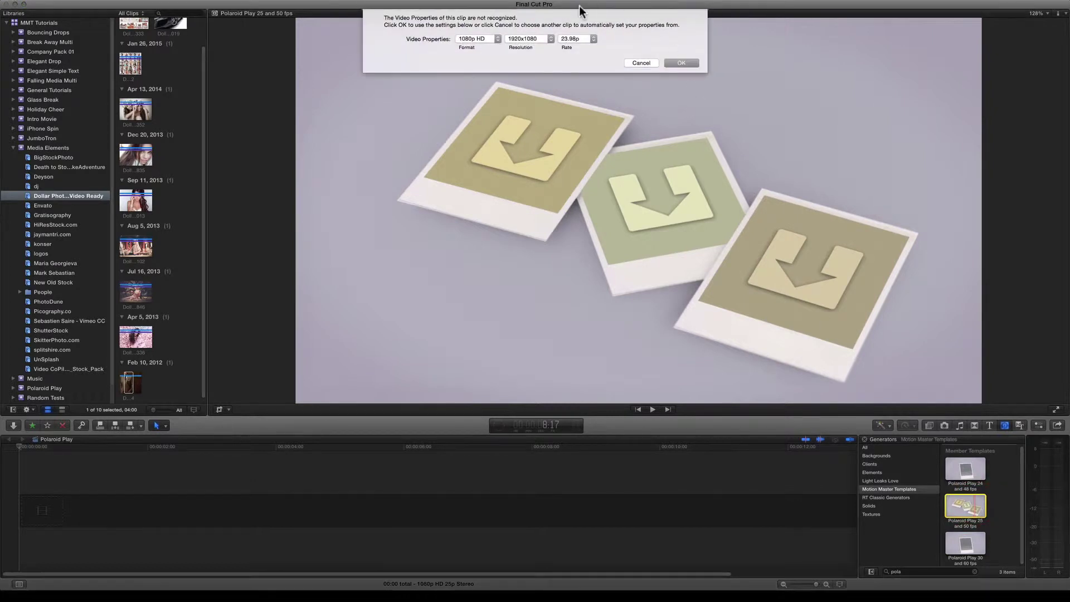
click(579, 37)
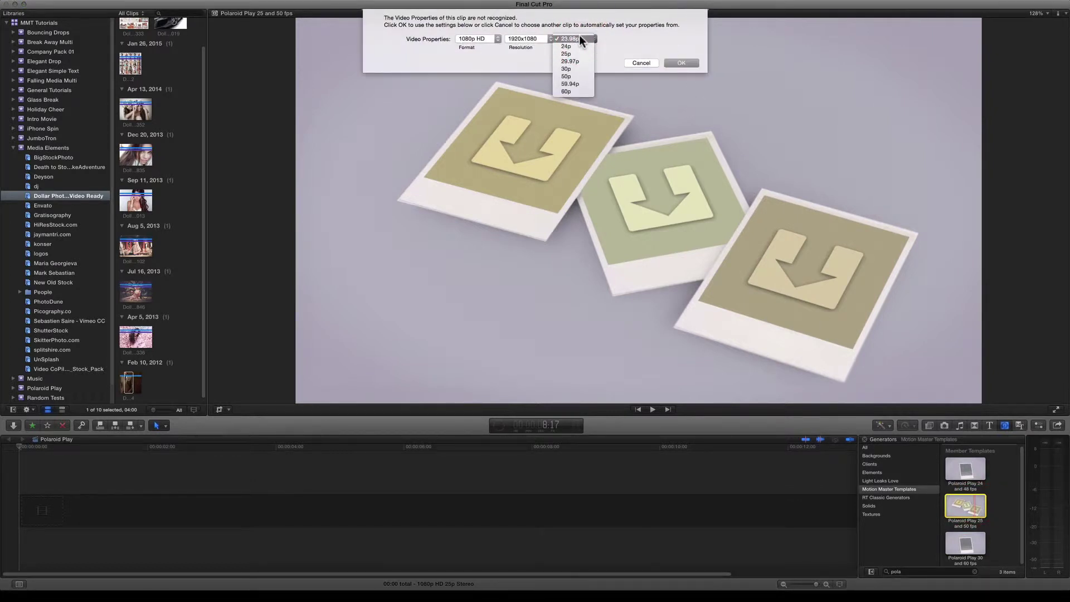
click(575, 54)
click(678, 63)
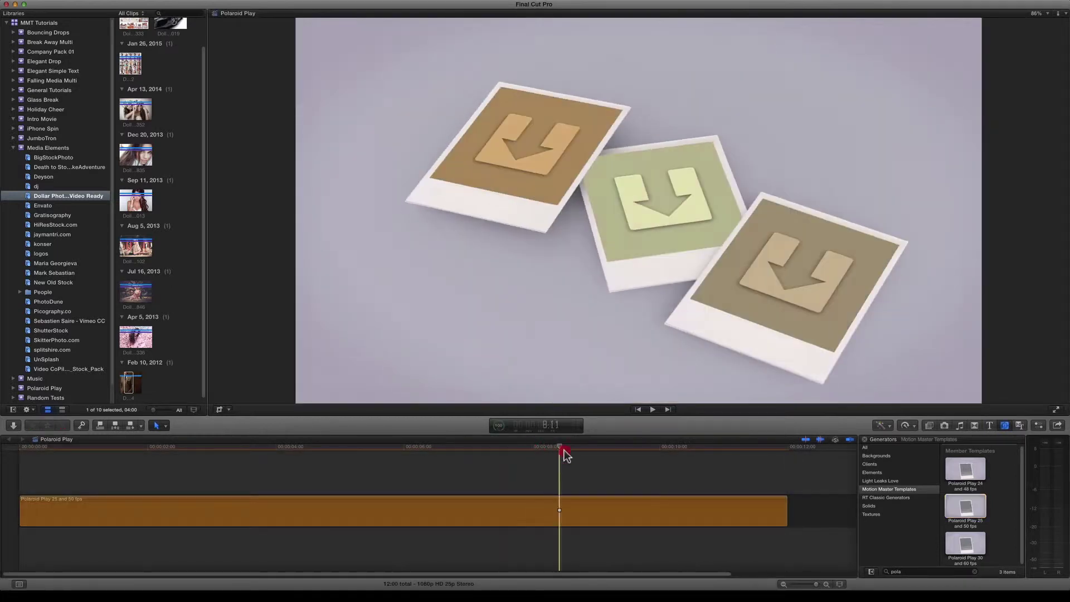
Park the playhead at 9:19 and replace the generators browser with the inspector showing the generator's published parameters
click(644, 447)
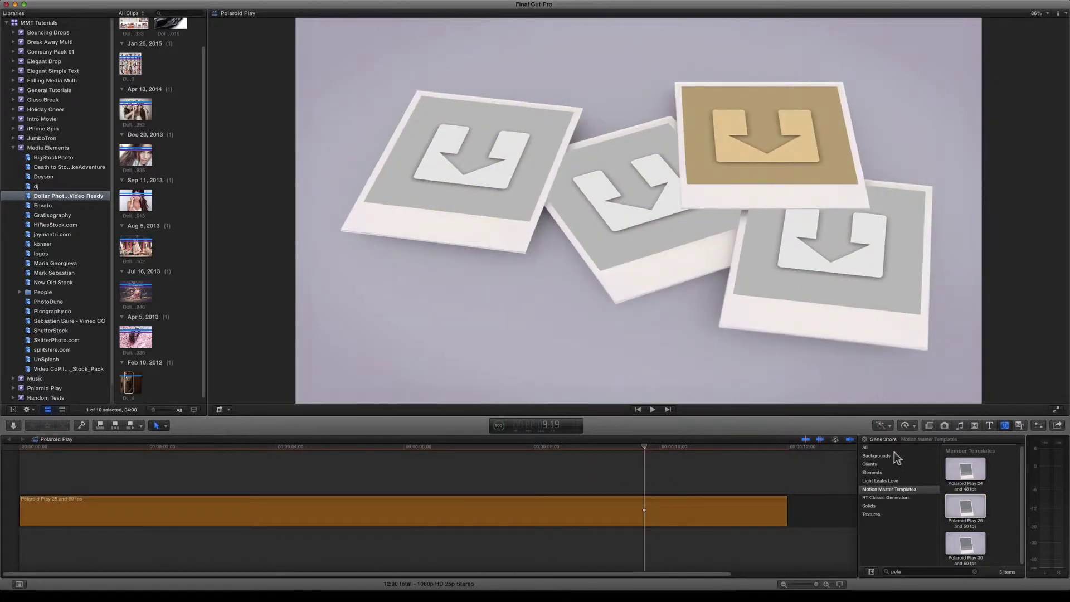
click(1005, 426)
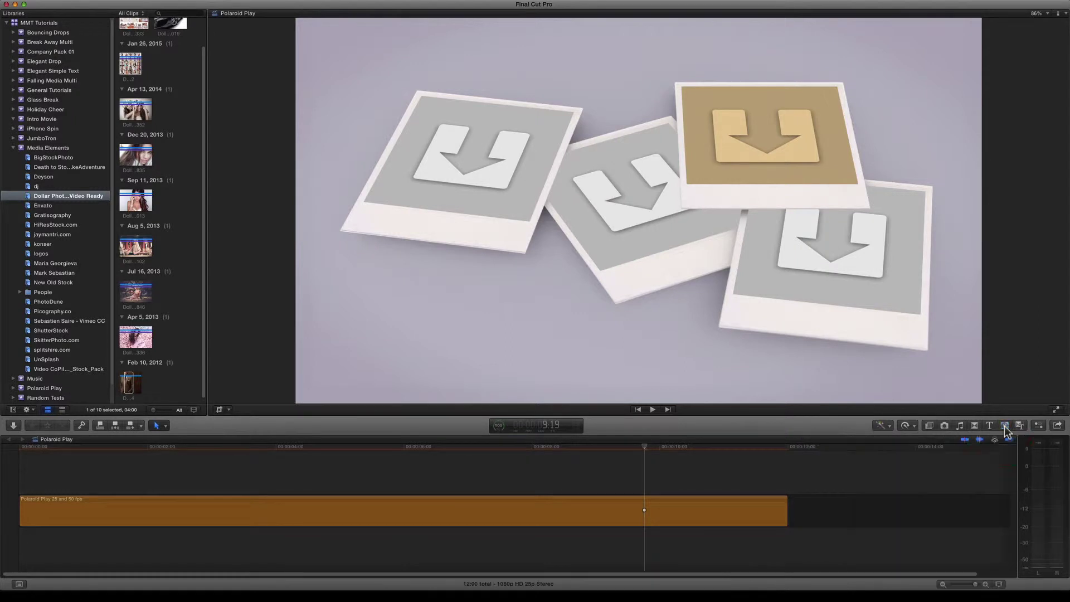
click(1038, 426)
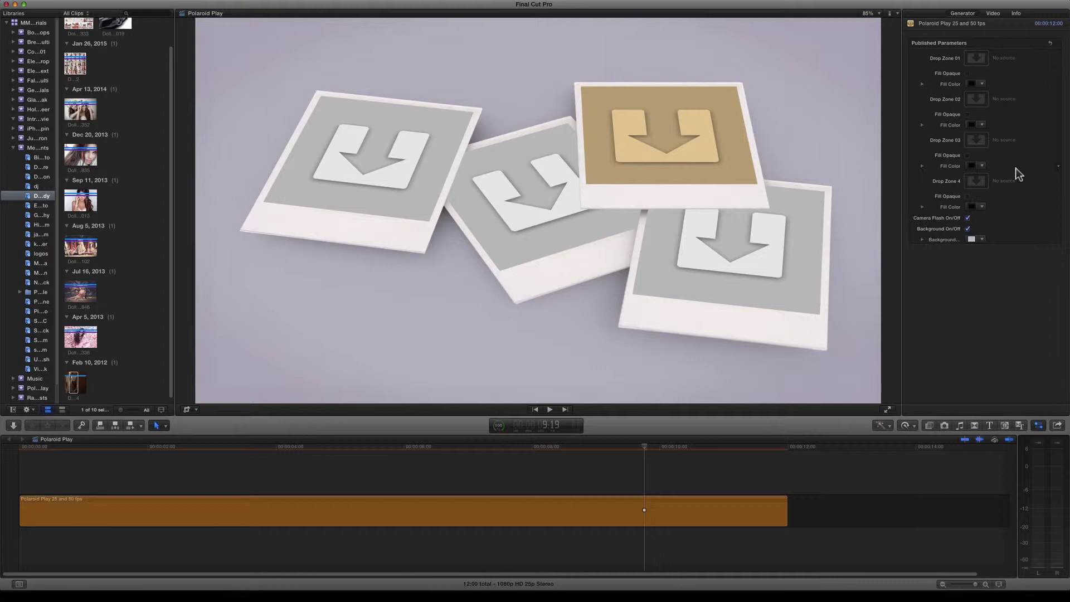
Fill Drop Zone 01 with the photo of two women in flower crowns and Drop Zone 02 with the blue logo clip
click(975, 59)
click(975, 59)
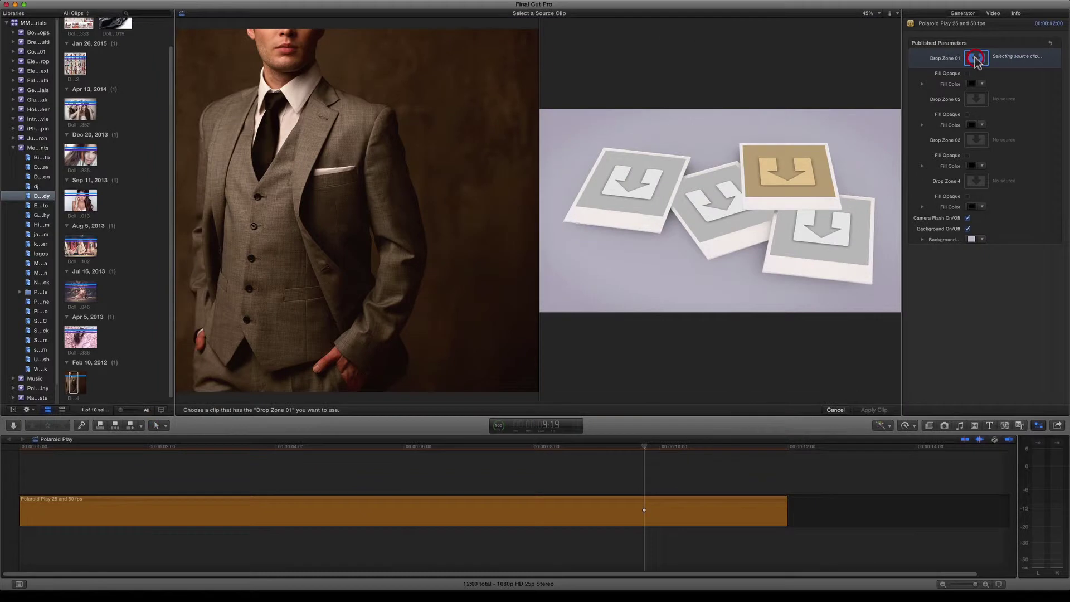
click(78, 113)
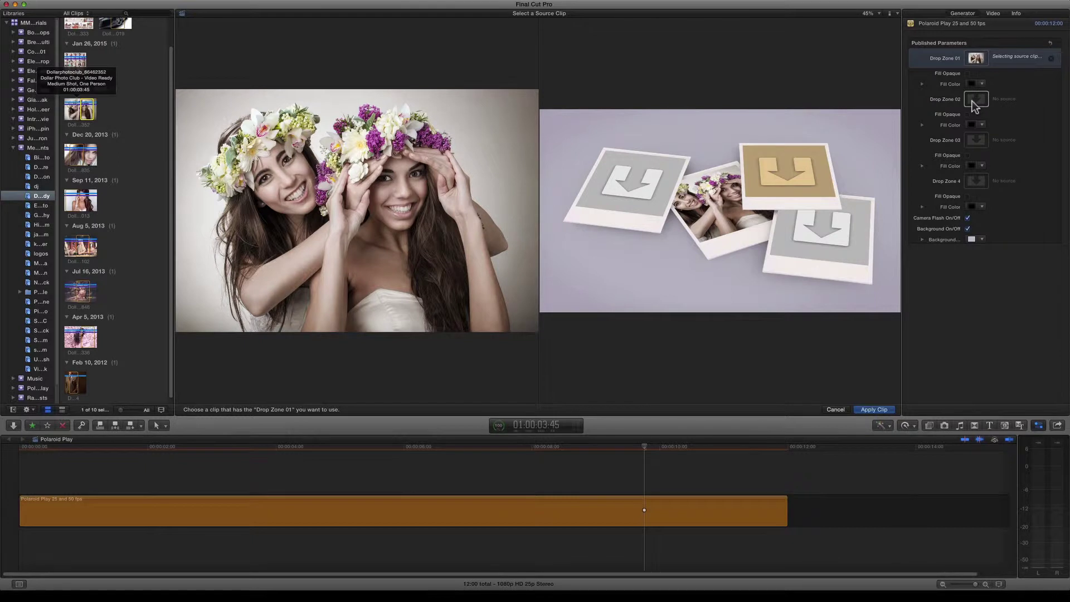
click(974, 101)
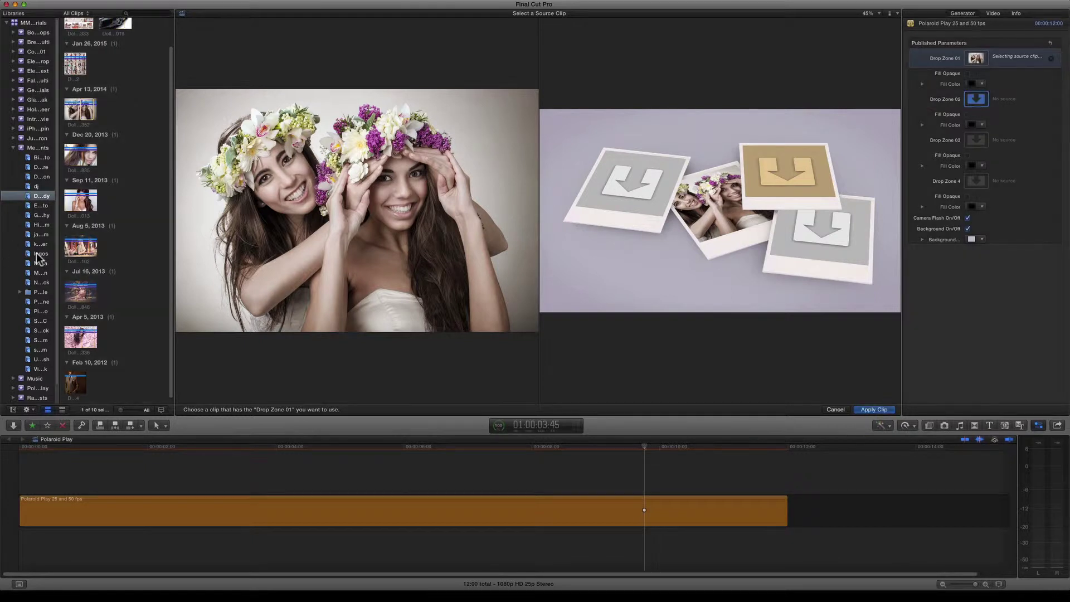
click(41, 254)
click(82, 95)
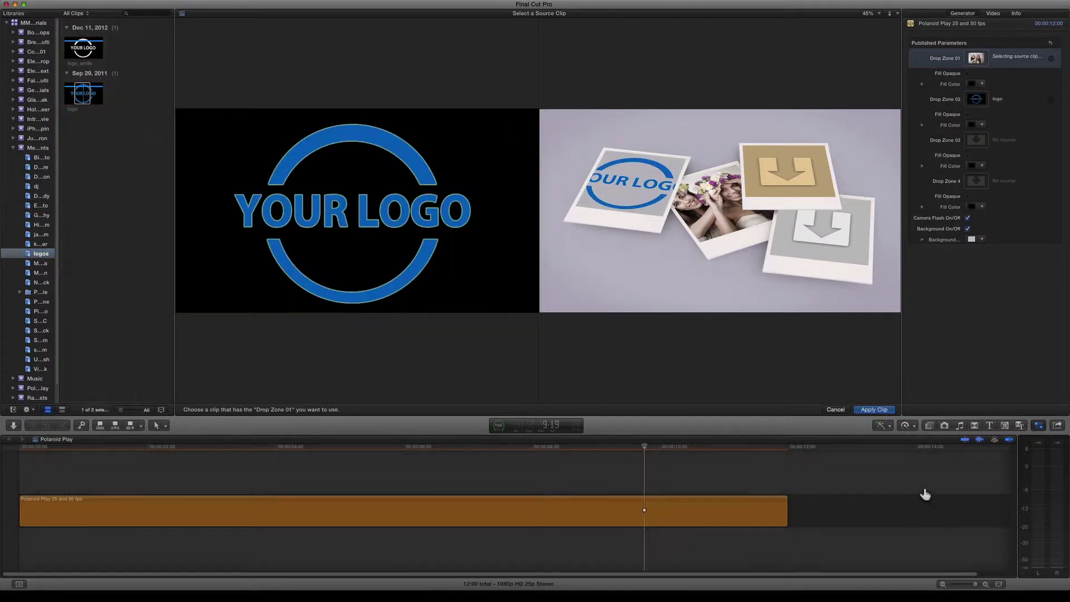
click(873, 409)
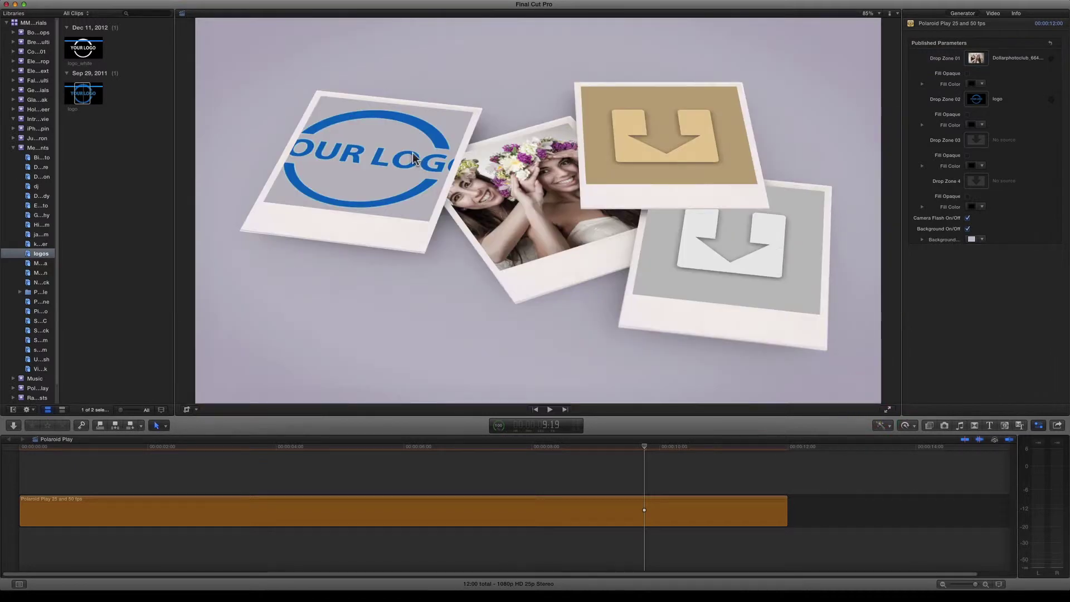
Scale the logo in Drop Zone 02 down so it fits within its Polaroid frame
click(438, 140)
drag(549, 124, 448, 131)
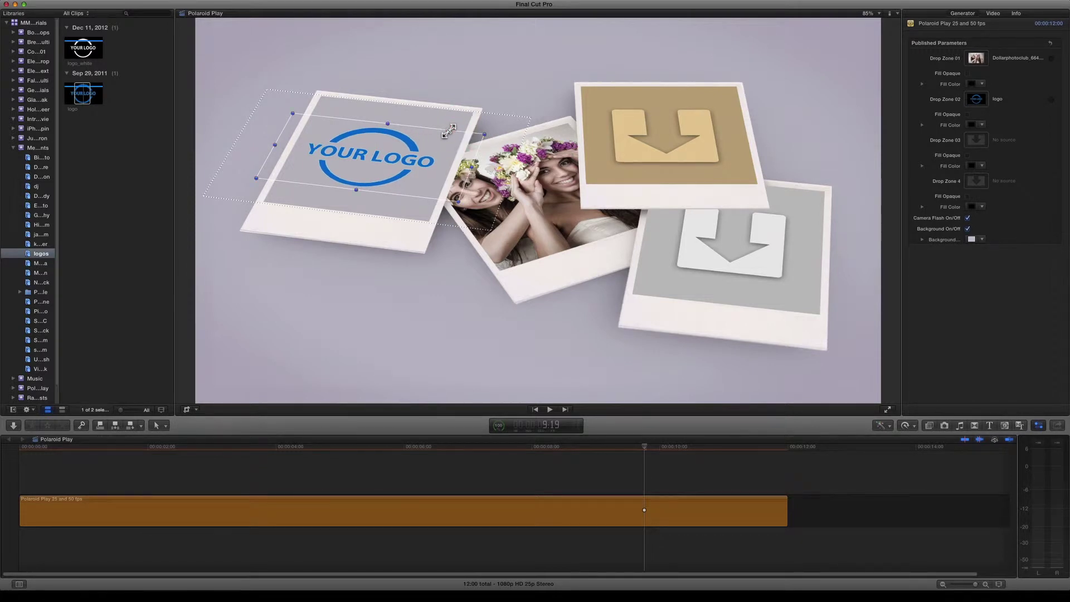
click(187, 410)
Turn on Fill Opaque for Drop Zone 02 and set its fill color to a crimson pink
click(968, 114)
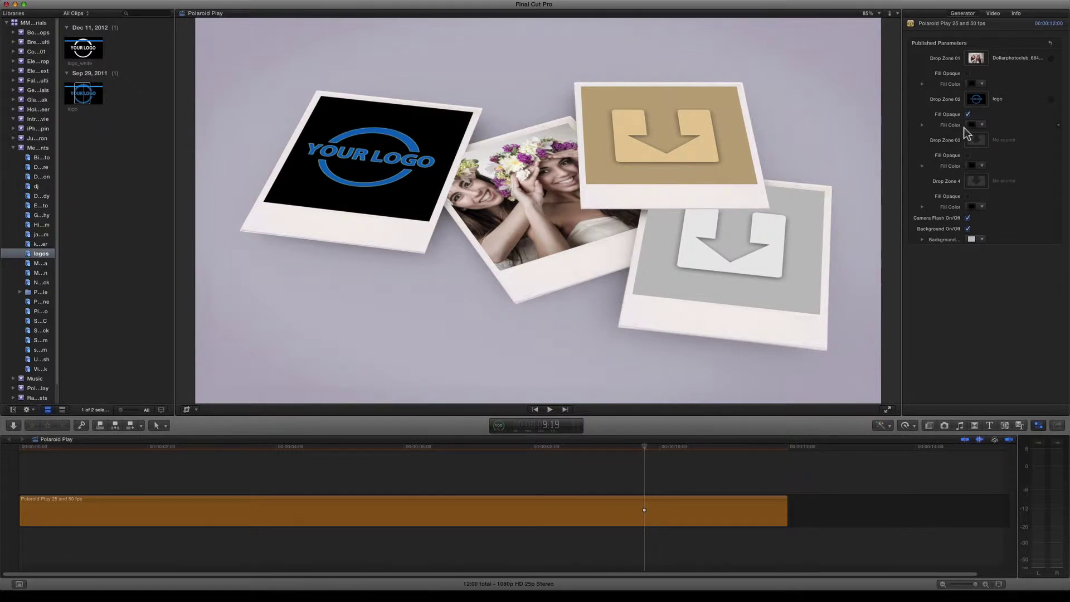
click(971, 124)
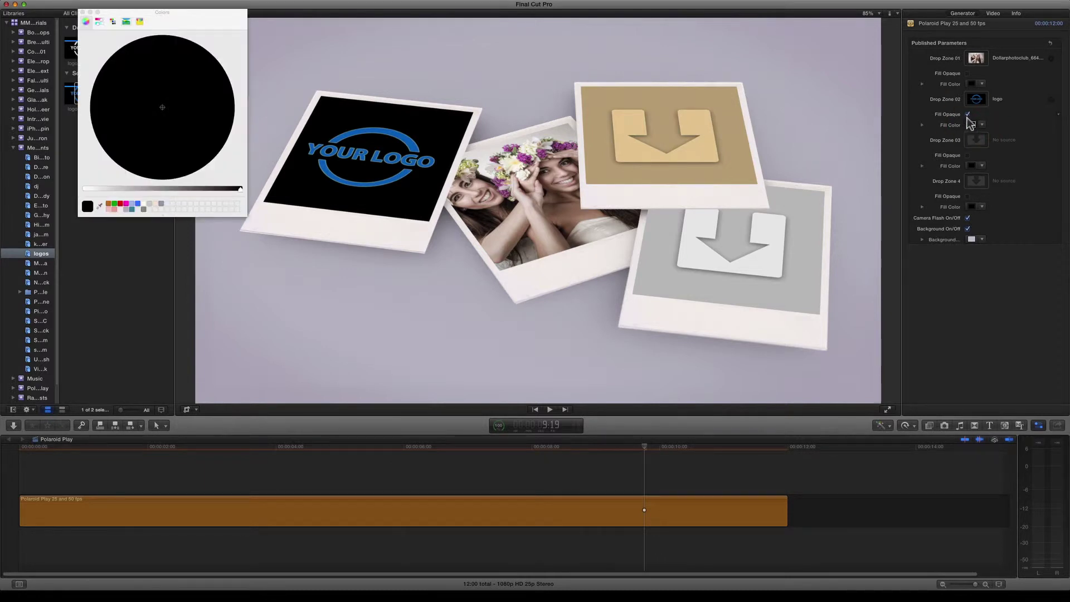
drag(177, 189, 131, 190)
click(211, 126)
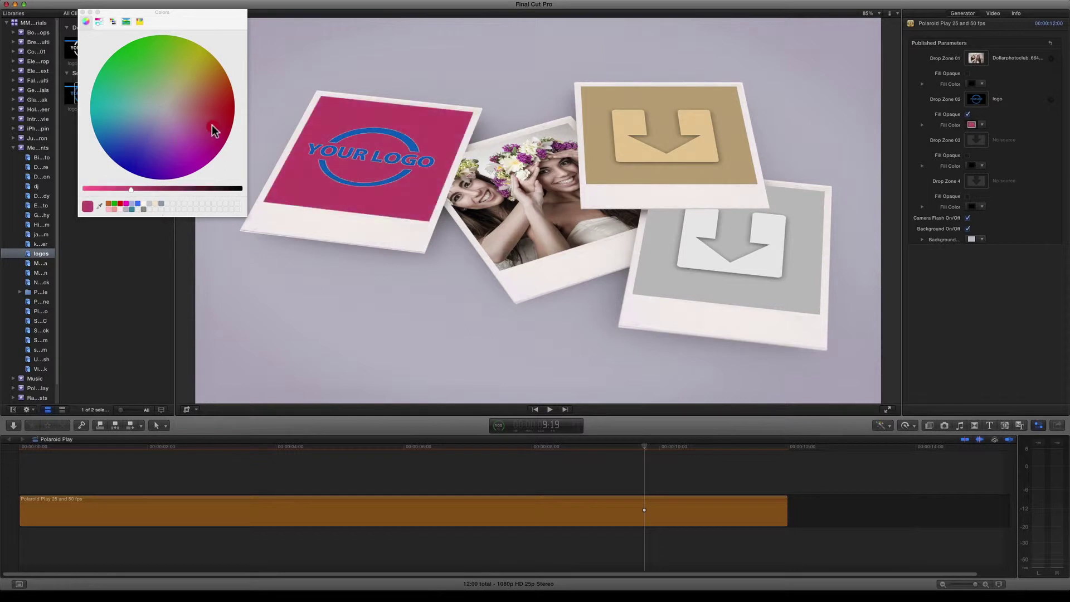
click(83, 12)
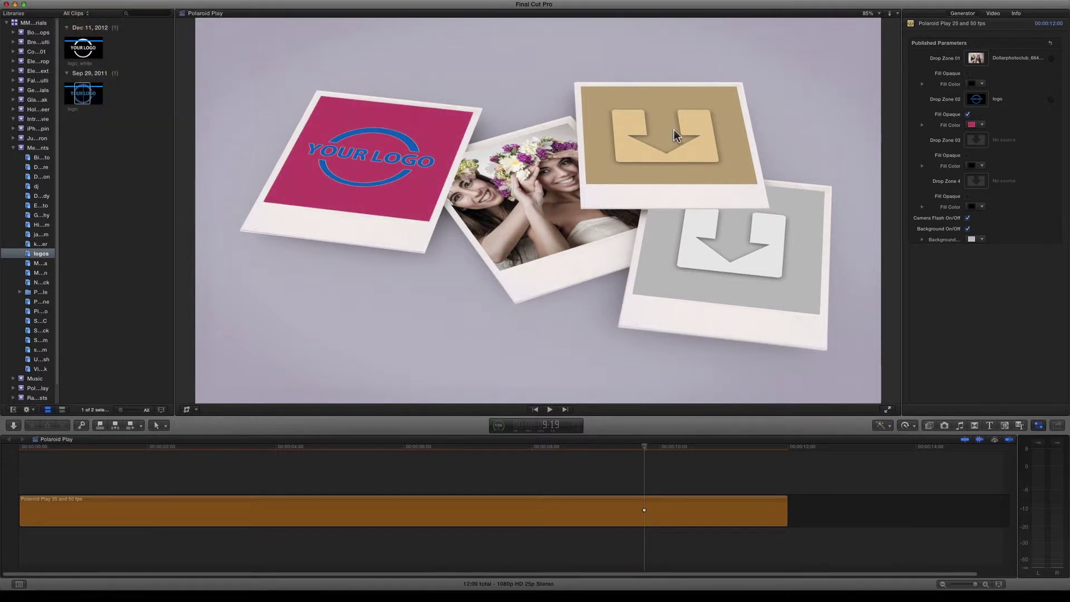
Change Drop Zone 02's fill color to a purple sampled from the flowers in the neighbouring photo
click(971, 125)
click(179, 116)
drag(179, 116, 156, 108)
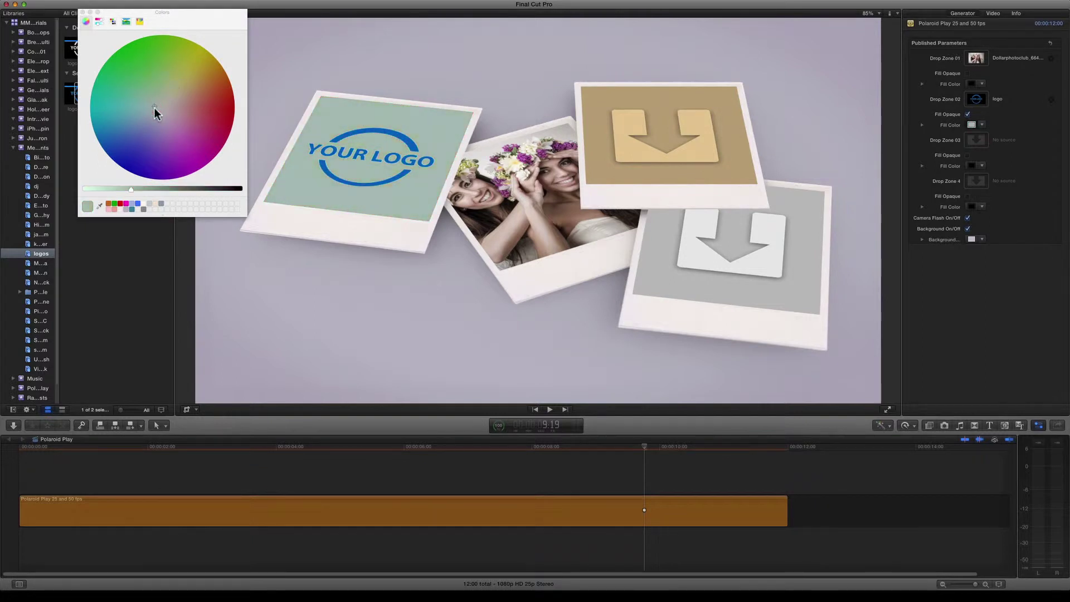
click(99, 206)
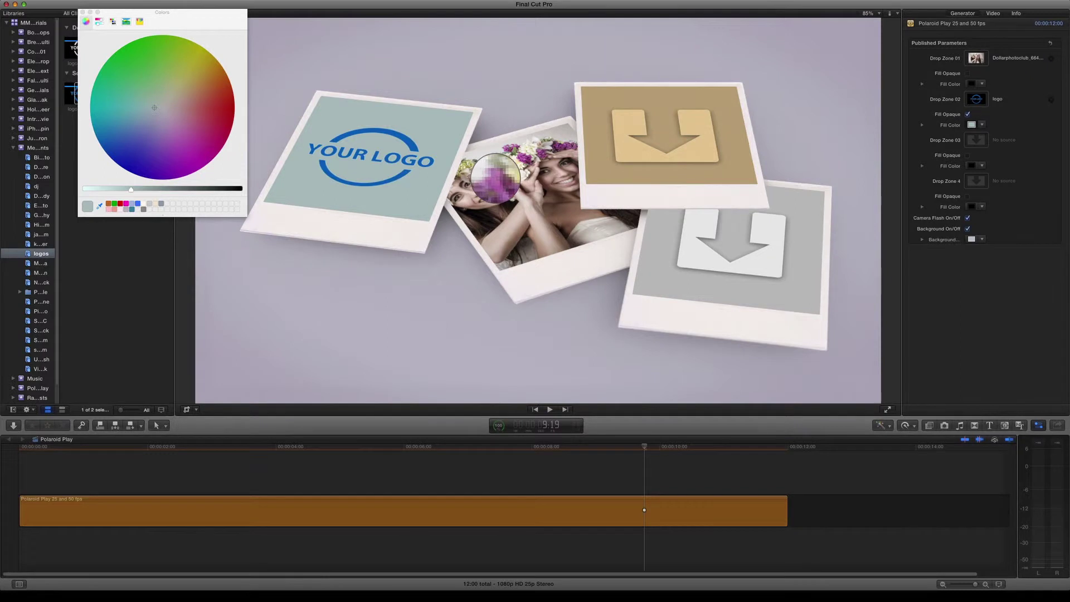
click(495, 176)
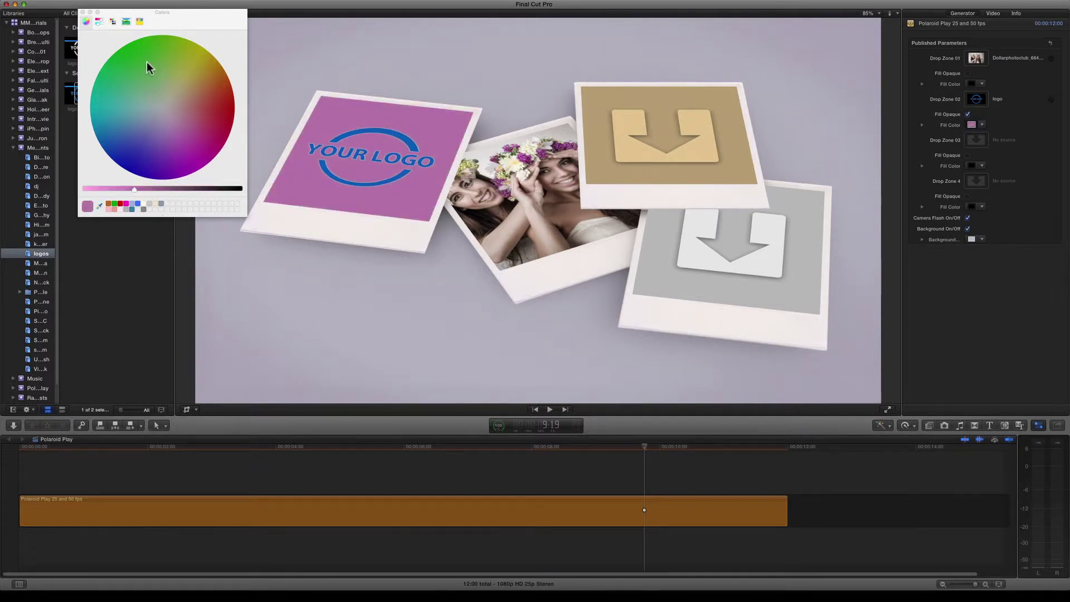
click(82, 11)
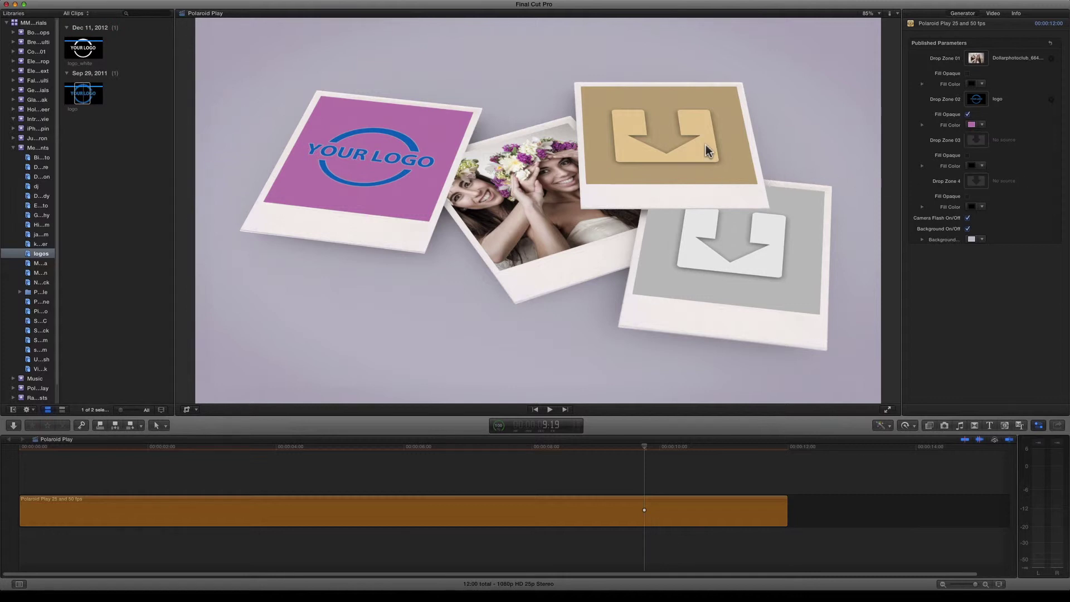
Fill Drop Zone 03 with the photo of the man in a suit and Drop Zone 4 with the woman at the café table
click(977, 142)
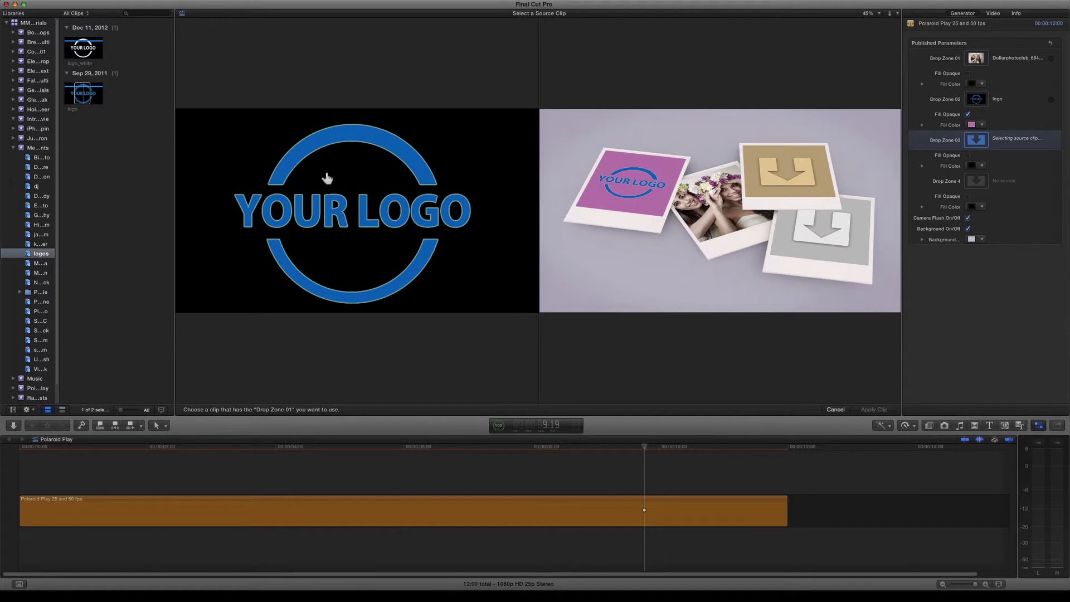
click(44, 196)
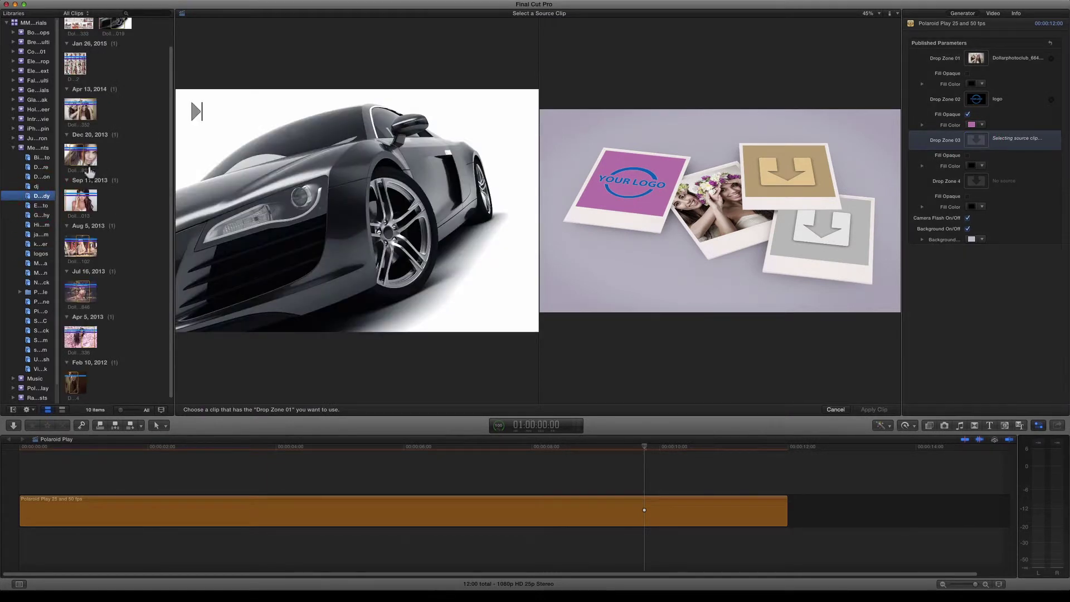
click(75, 383)
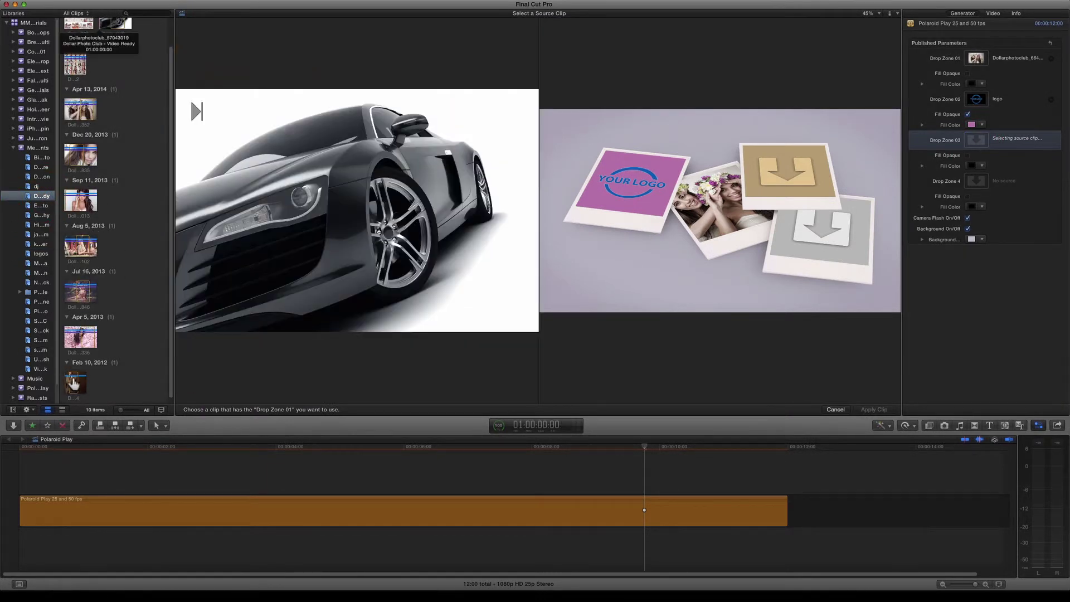
click(74, 382)
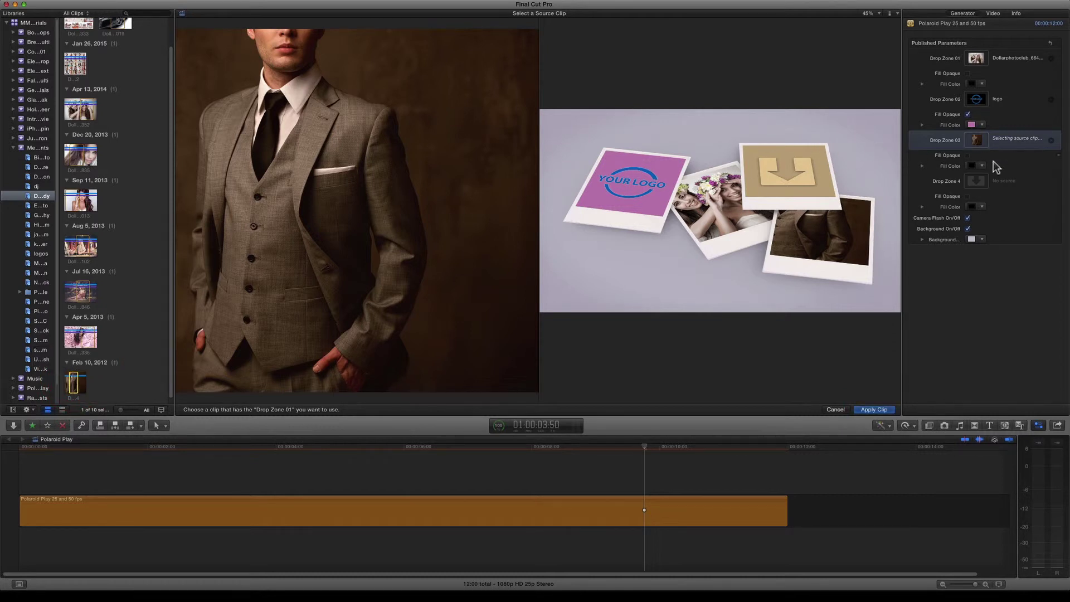
click(976, 181)
click(88, 250)
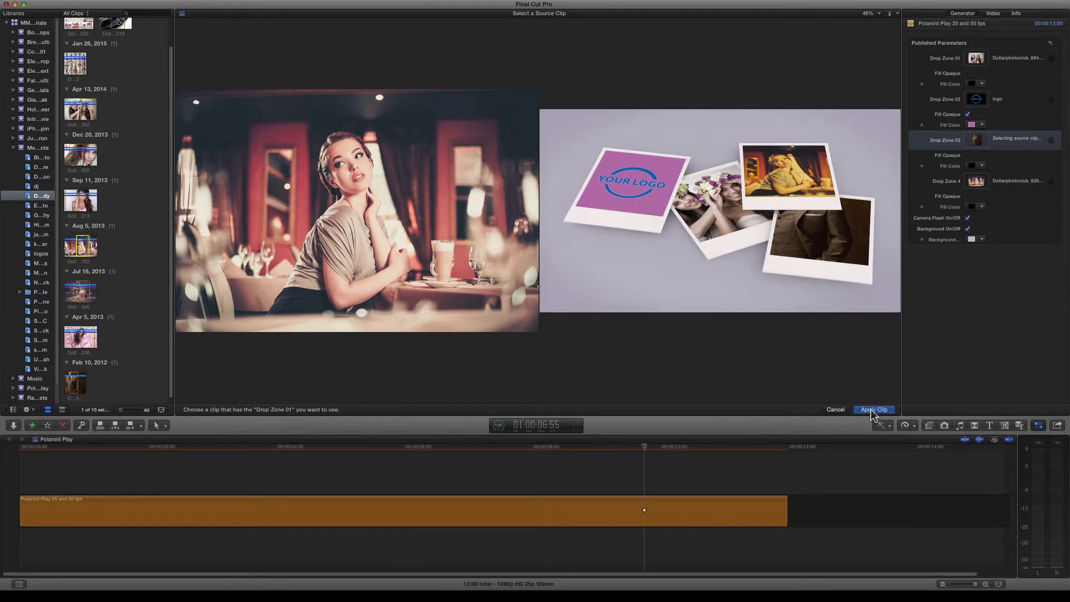
Replace the logo in Drop Zone 02 with the photo of the woman by the bicycle, enlarged and repositioned to fill the frame
click(976, 100)
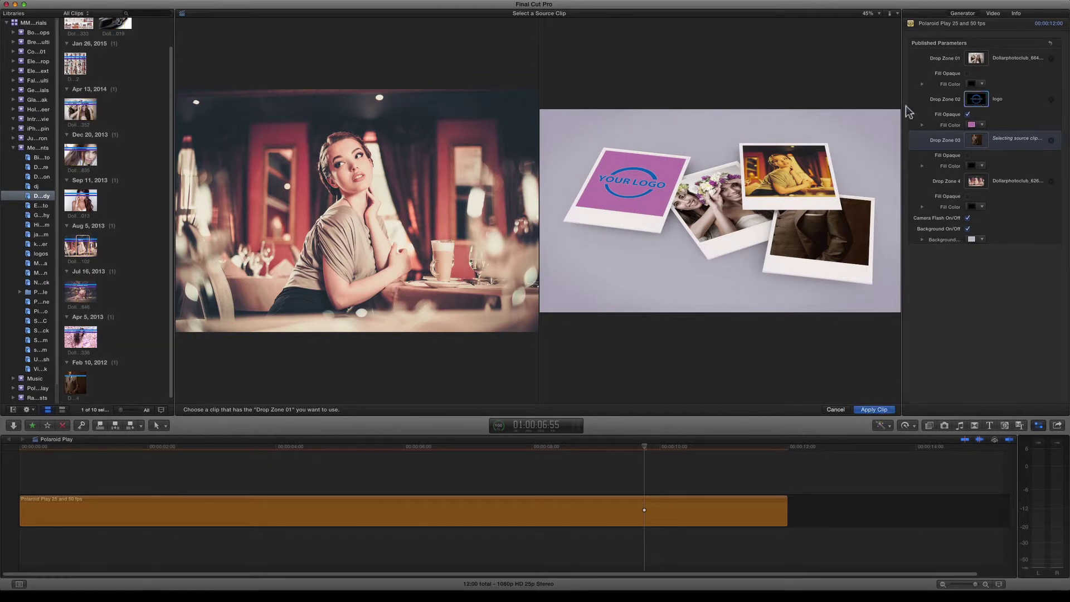
click(82, 291)
click(869, 410)
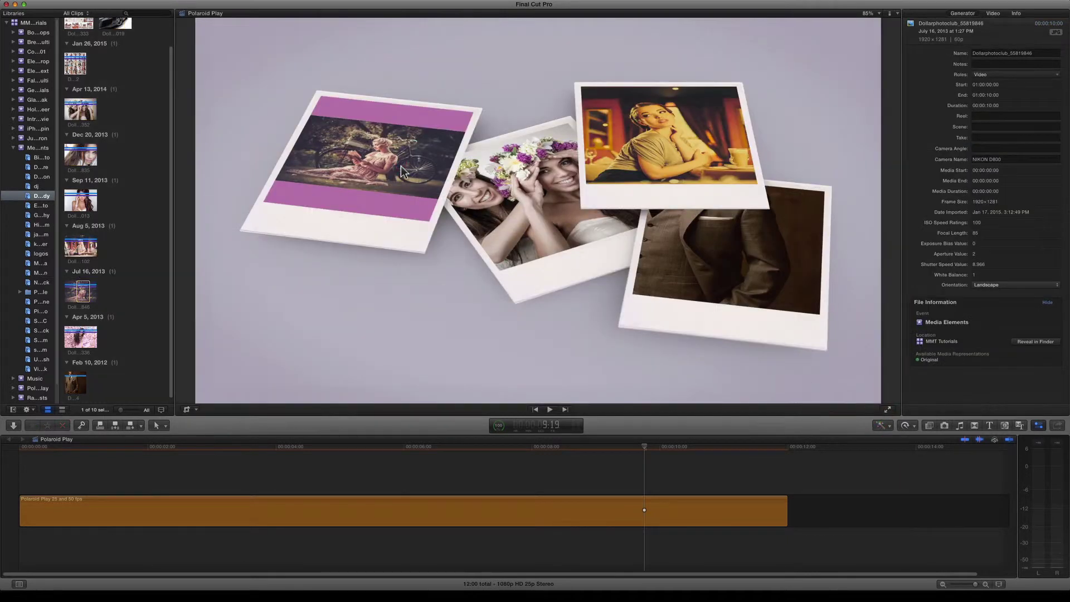
drag(472, 127, 496, 114)
drag(408, 150, 428, 151)
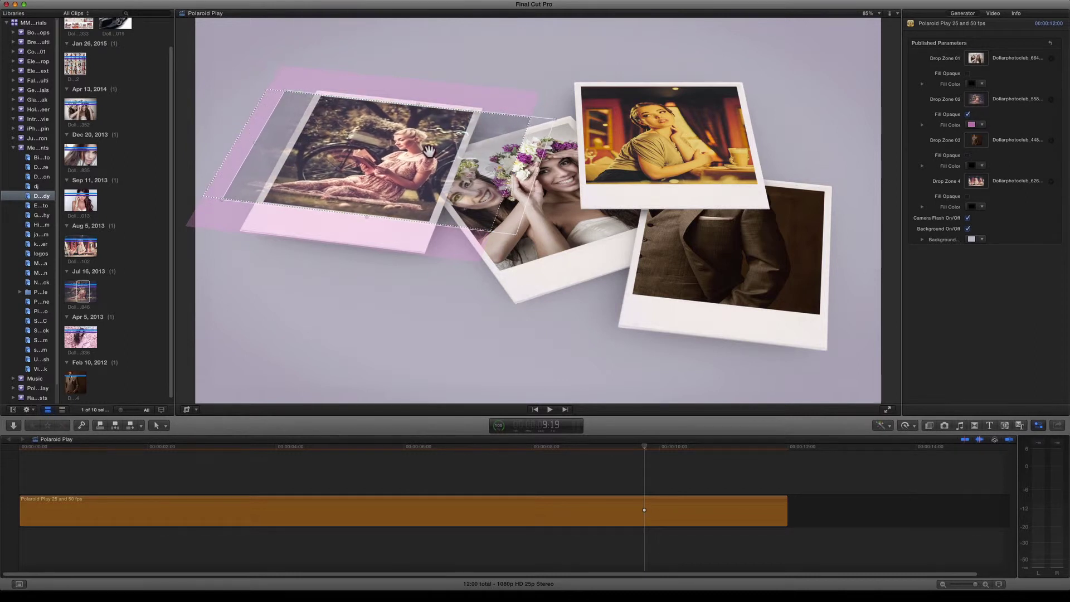
Shrink and reposition the suit photo in Drop Zone 03 so more of the man shows in its frame
click(744, 276)
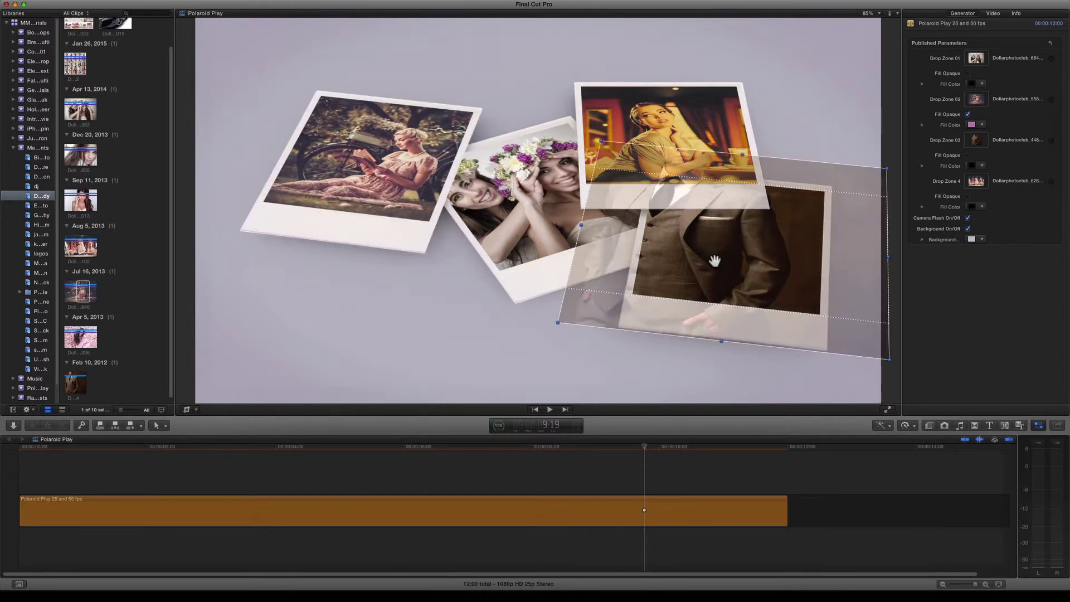
drag(602, 142, 640, 173)
drag(700, 239, 702, 240)
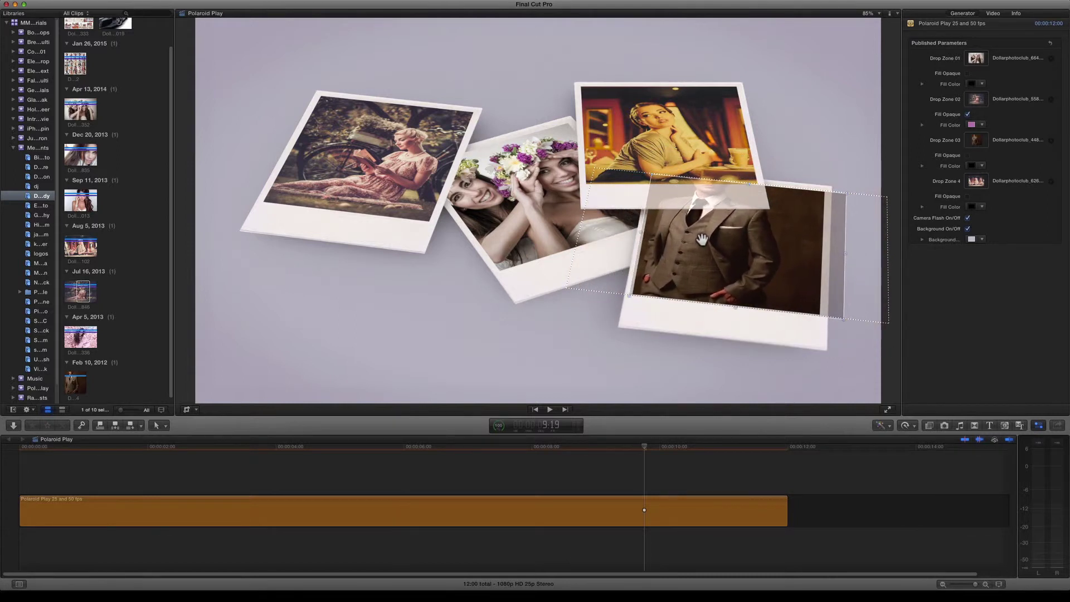
click(855, 195)
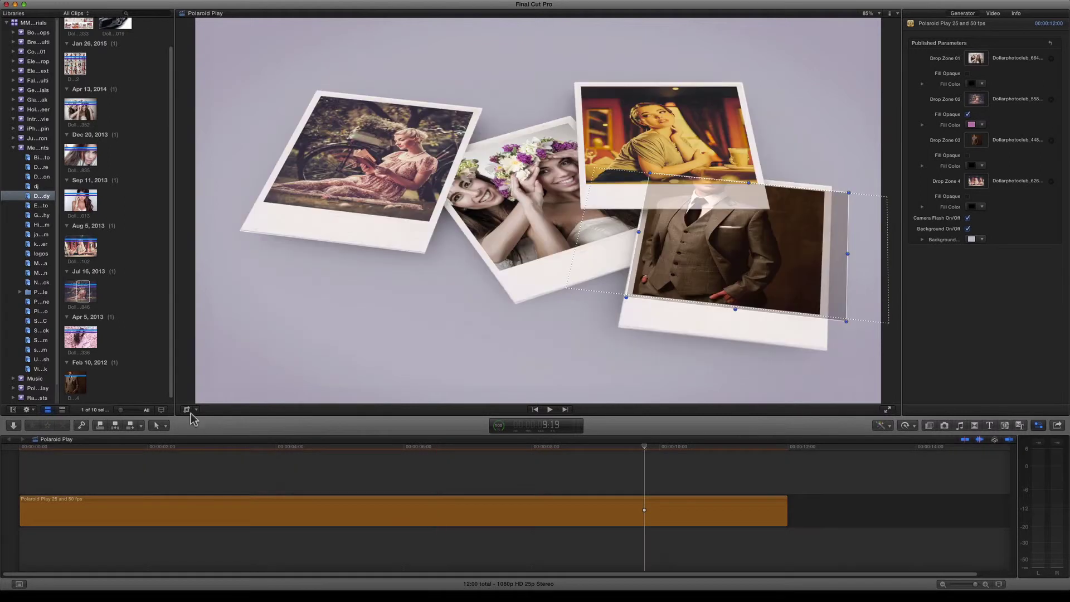
click(187, 410)
click(188, 410)
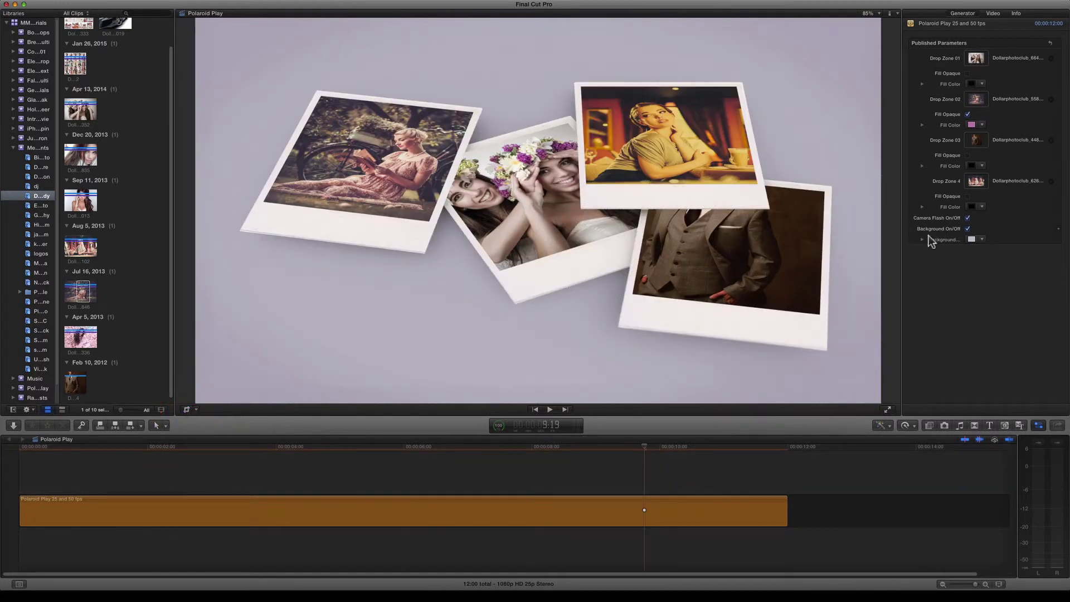
Switch the camera flash off and back on while parked on the flash frame at 3:06
drag(312, 447, 230, 449)
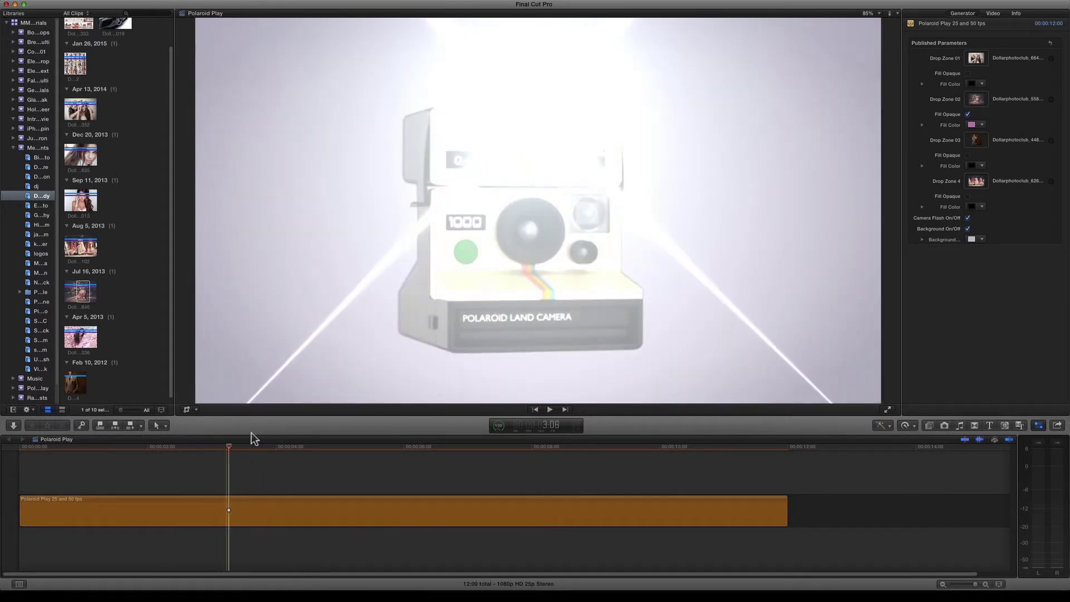
click(968, 218)
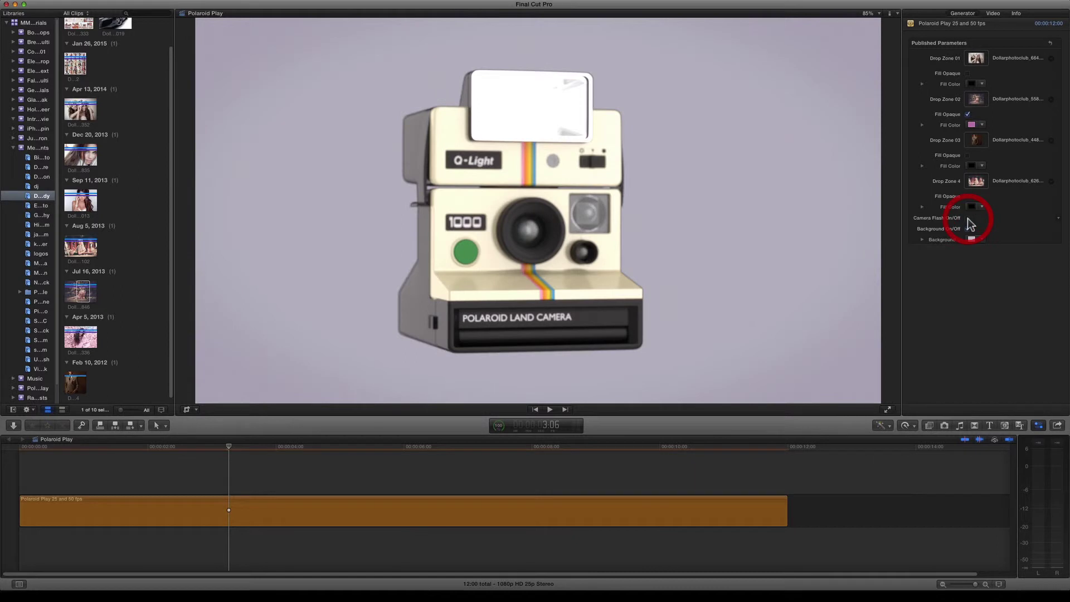
click(968, 219)
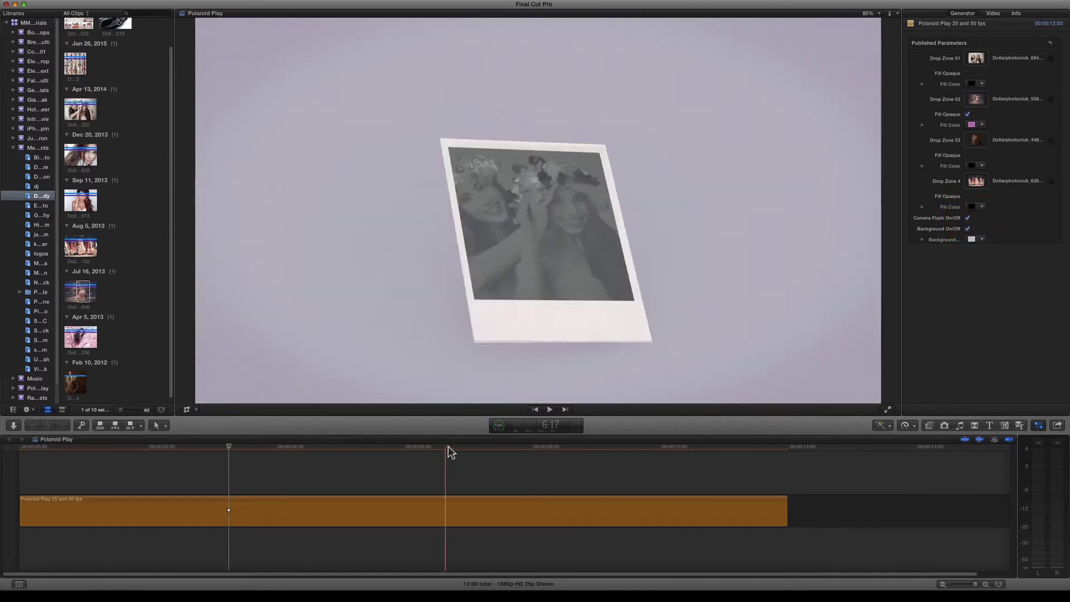
Switch the generator's background off and back on with the playhead parked at 6:19
click(452, 445)
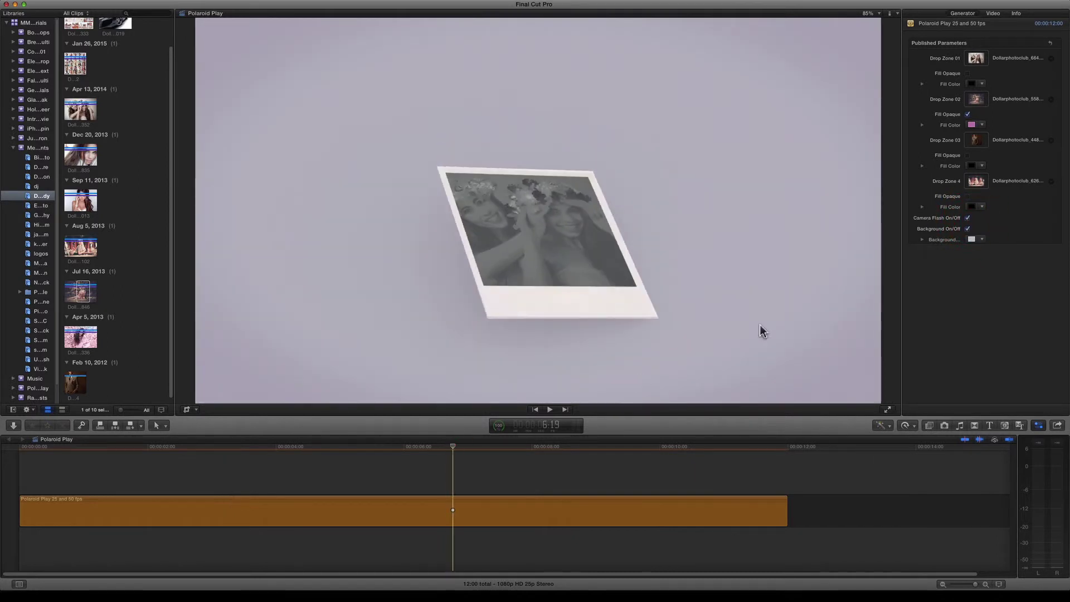
click(968, 229)
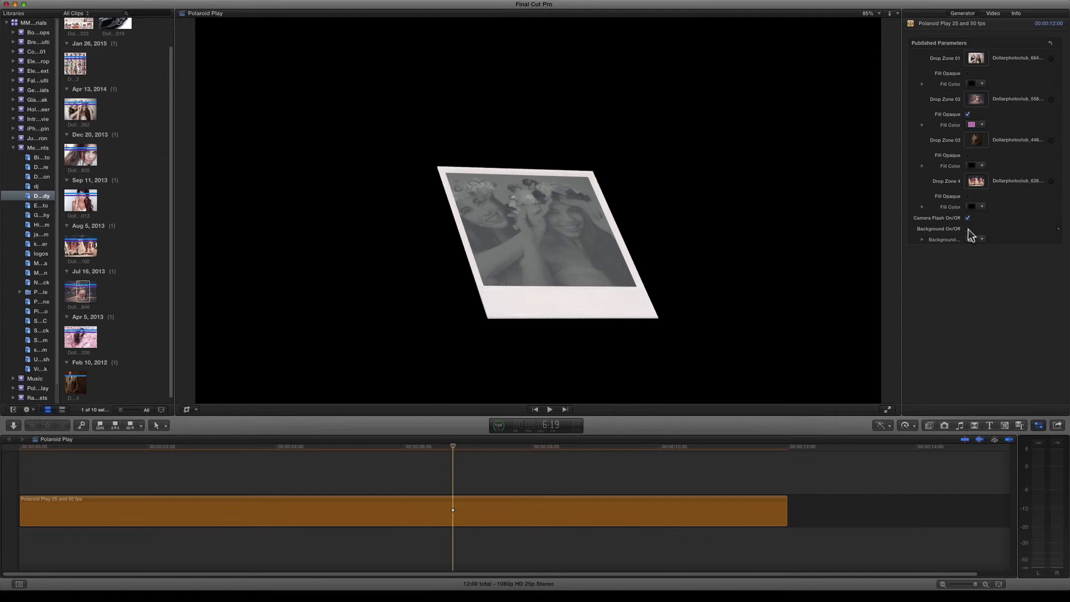
click(968, 229)
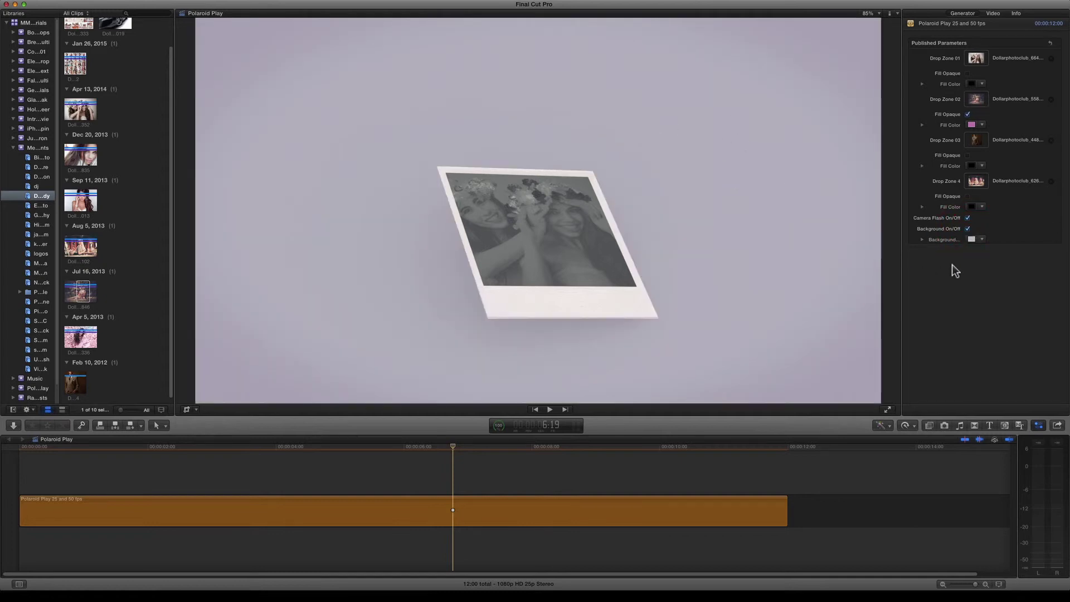
Change the generator's background color to a light violet
click(971, 240)
drag(178, 114, 155, 112)
click(80, 12)
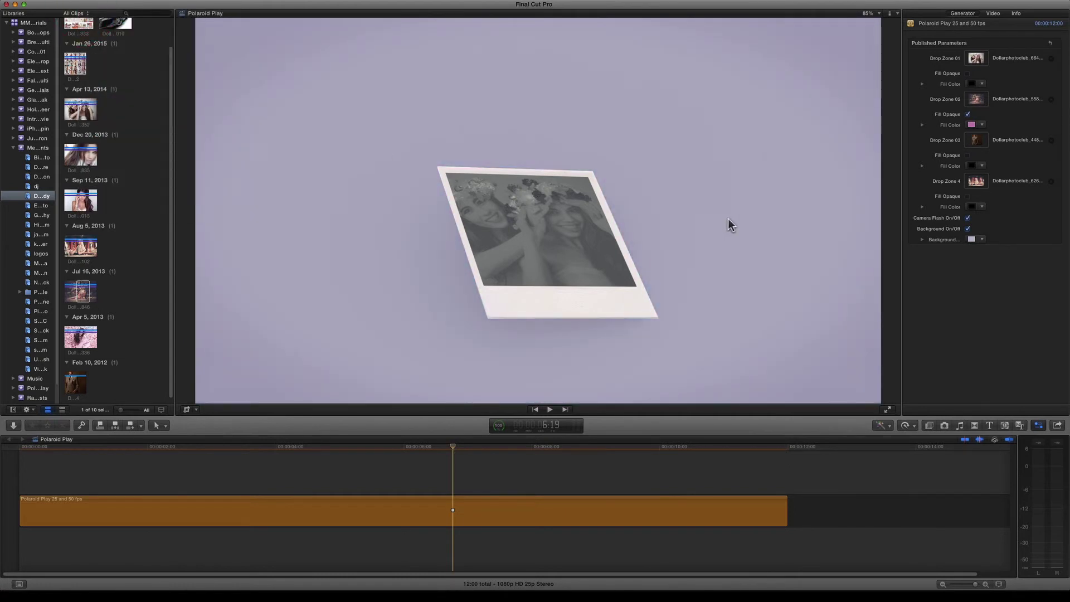